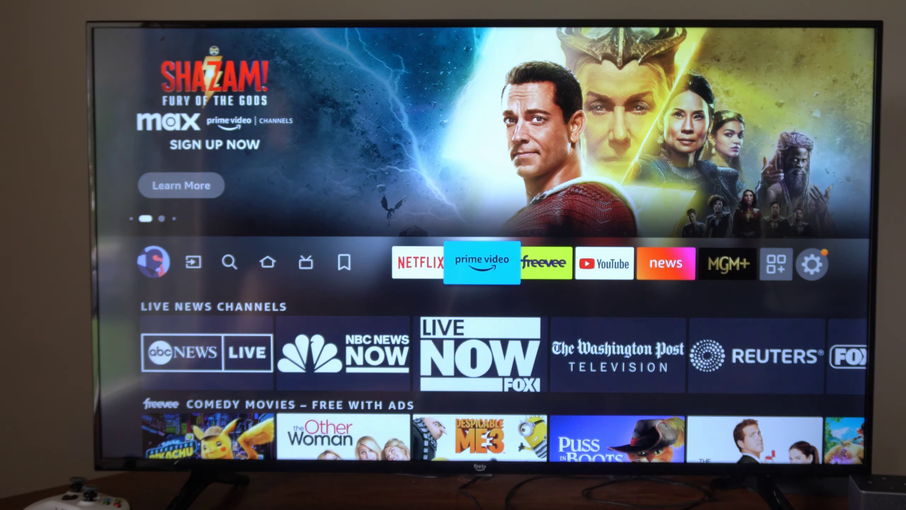
Browse across the home screen's featured apps and settle on the YouTube tile
key(Right)
key(Right)
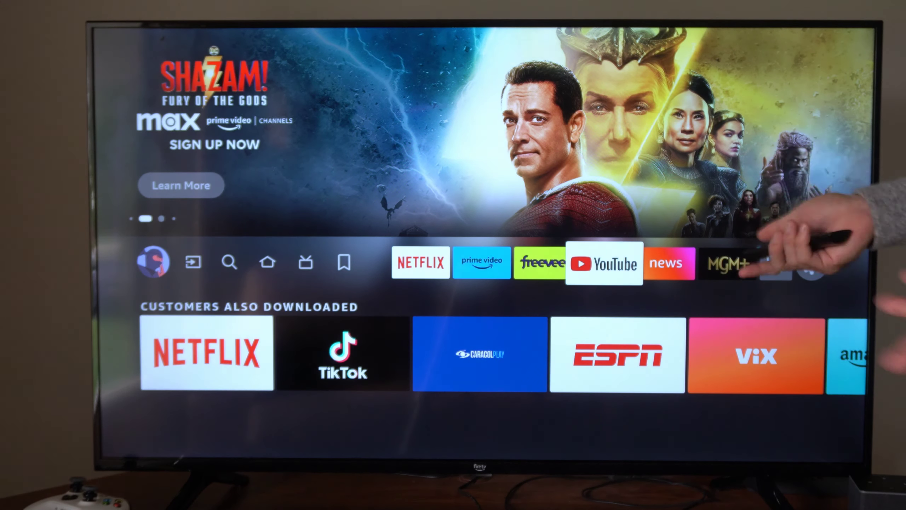
key(Left)
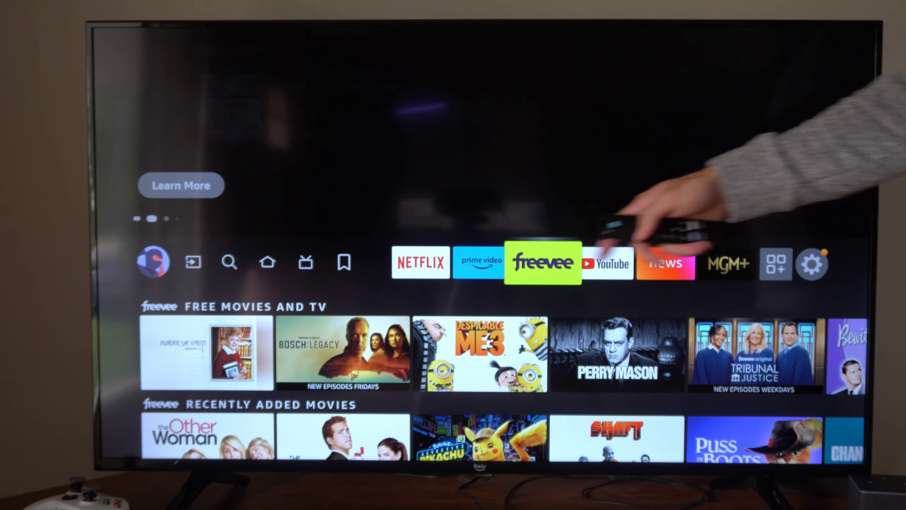
key(Right)
key(Right)
key(Left)
key(Left)
key(Left)
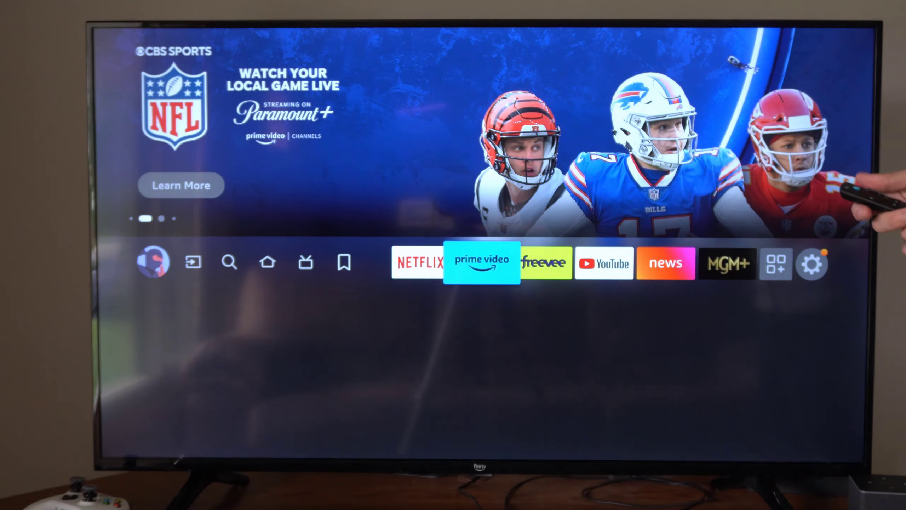
key(Right)
key(Right)
key(Right)
key(Left)
Go into Settings > Applications and reach Manage Installed Applications
key(Right)
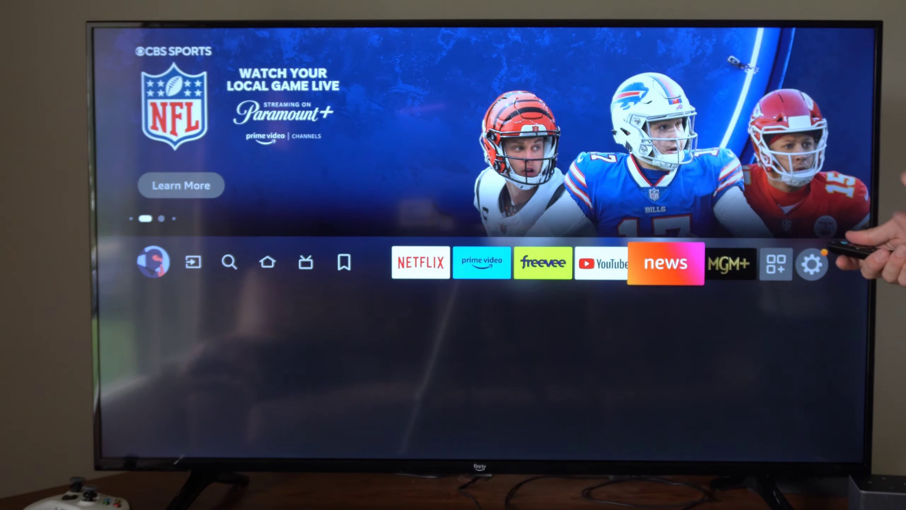
key(Right)
key(Right)
key(Right)
key(Down)
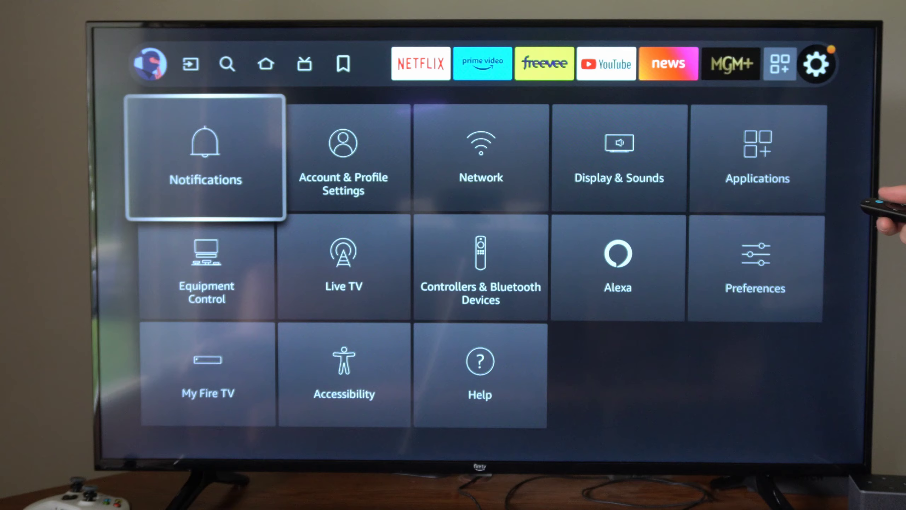
key(Right)
key(Right)
key(Right)
key(Right)
key(Return)
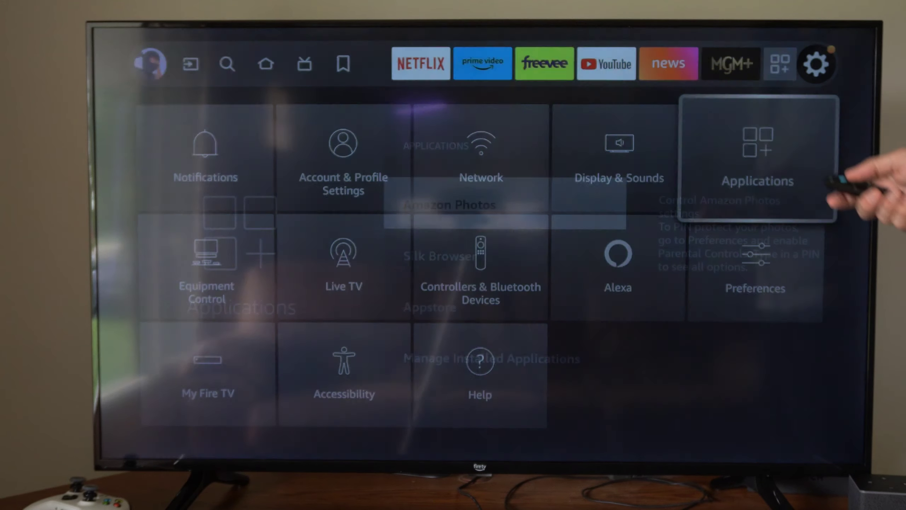
key(Down)
key(Down)
key(Down)
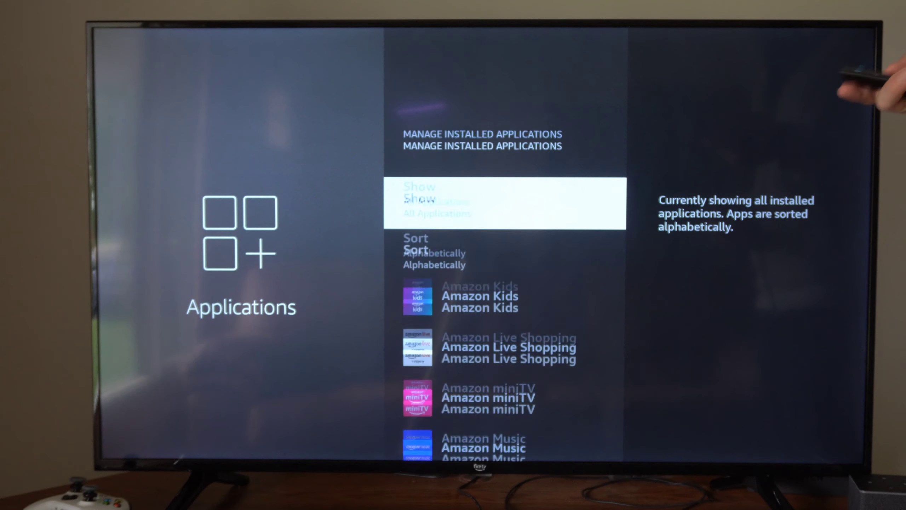
Scroll down the installed applications list past Amazon miniTV to YouTube
key(Down)
key(Down)
key(Down)
key(Down)
key(Down)
key(Up)
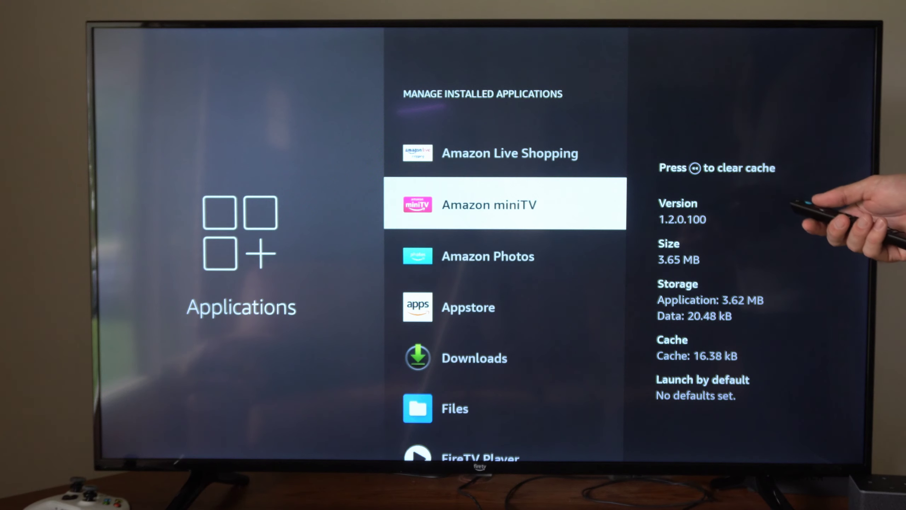
key(Up)
key(Up)
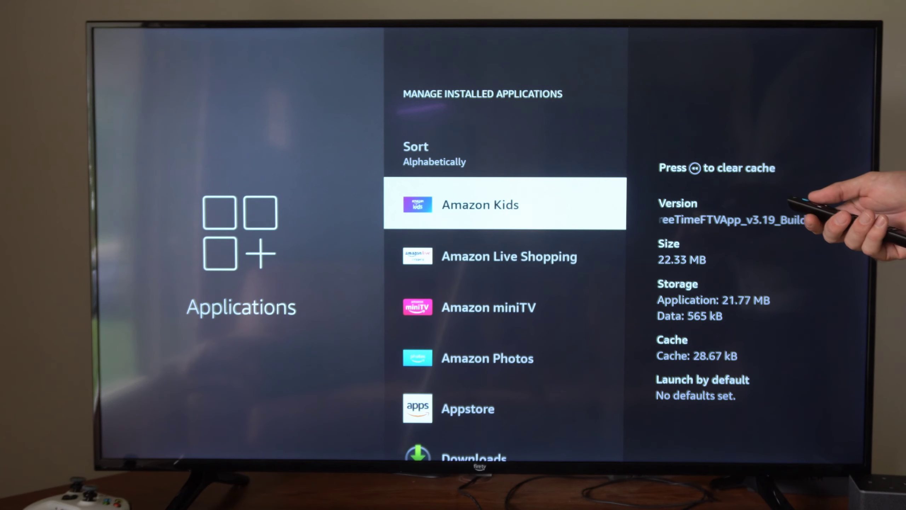
key(Down)
key(Down)
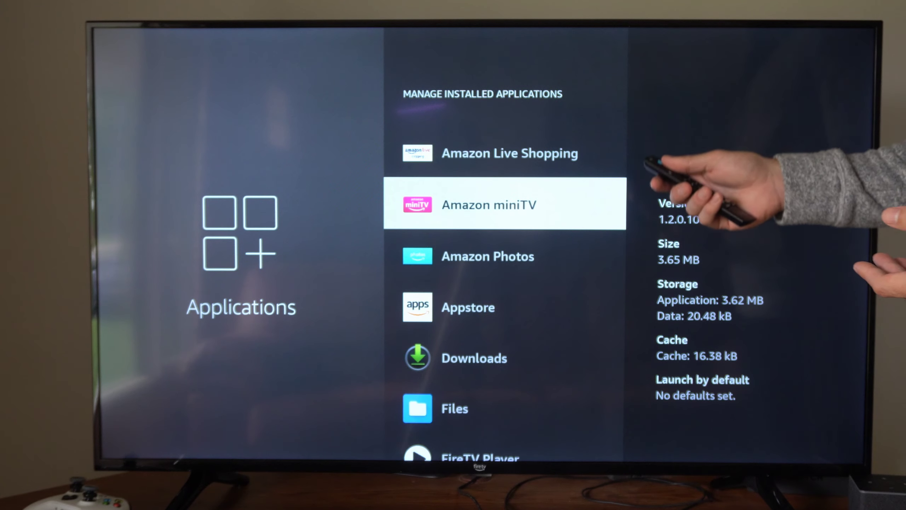
key(Down)
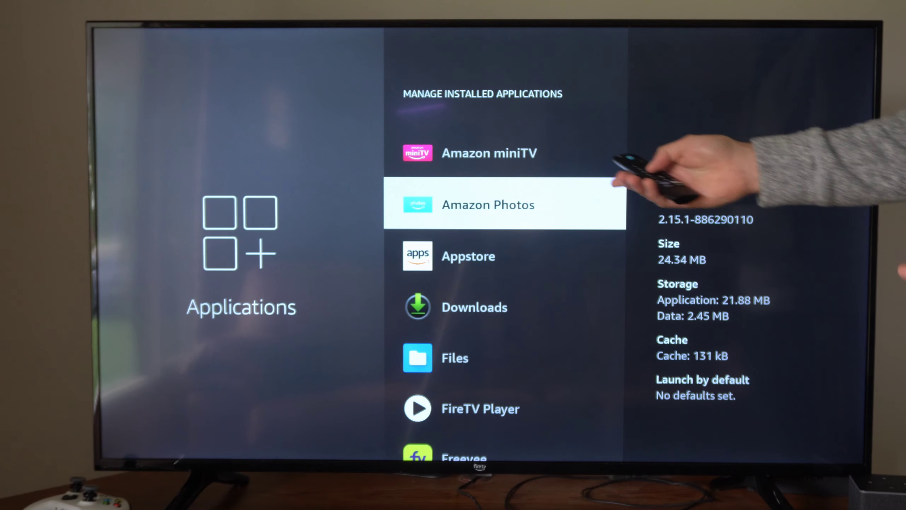
key(Down)
key(Down)
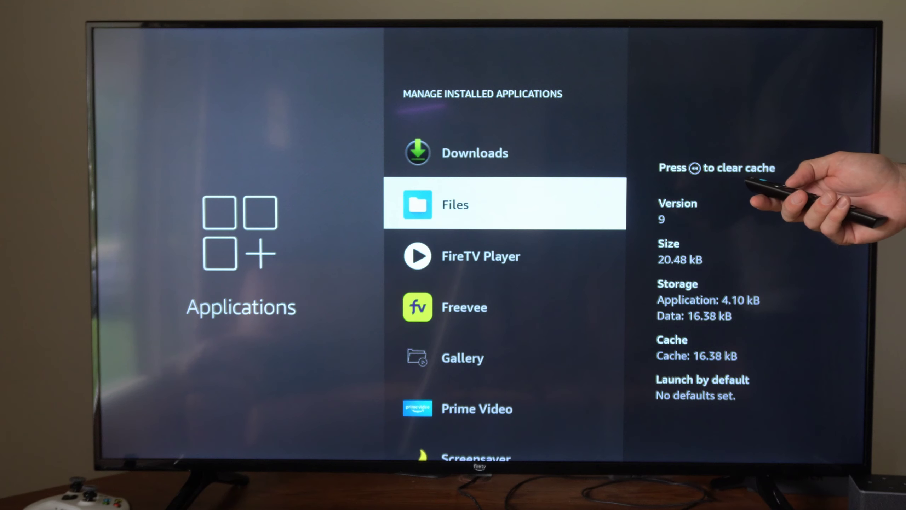
key(Down)
key(Down)
key(Down)
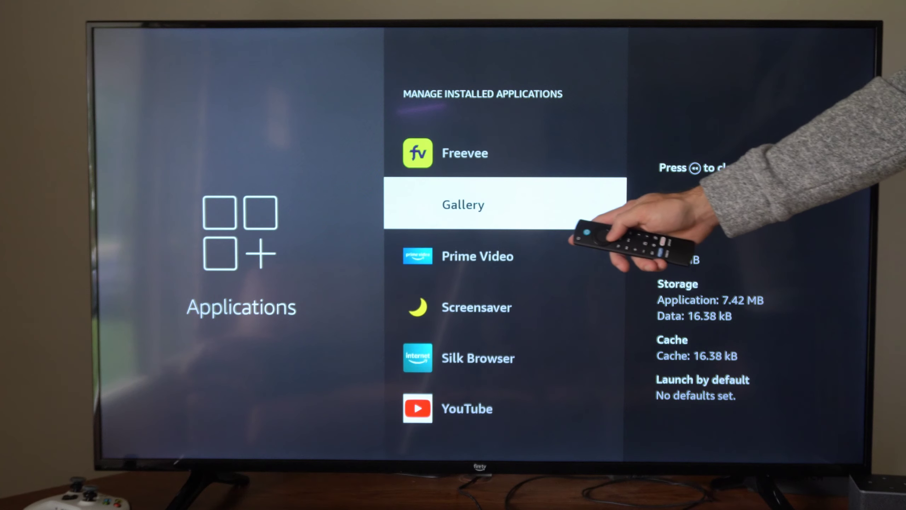
key(Down)
key(Down)
key(Down)
key(Down)
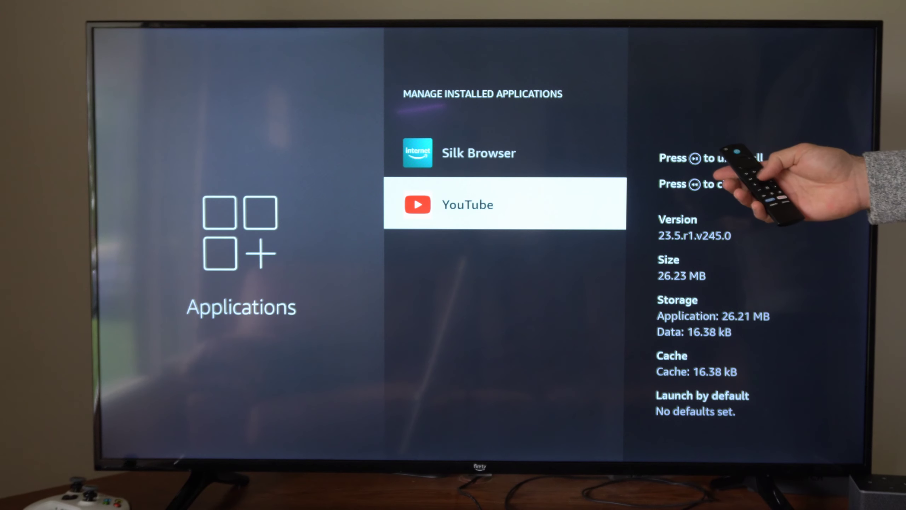
Trigger YouTube's uninstall prompt, cancel it, and enter YouTube's app settings page
key(XF86AudioForward)
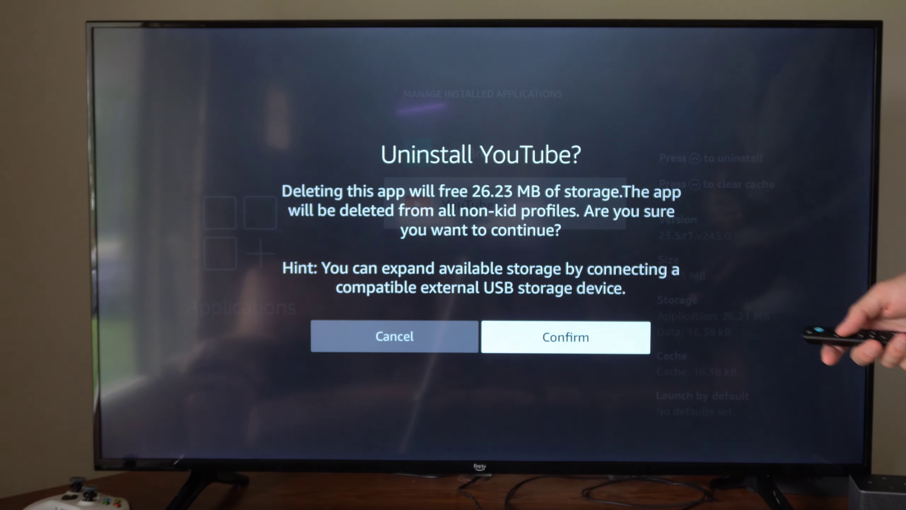
key(Left)
key(Return)
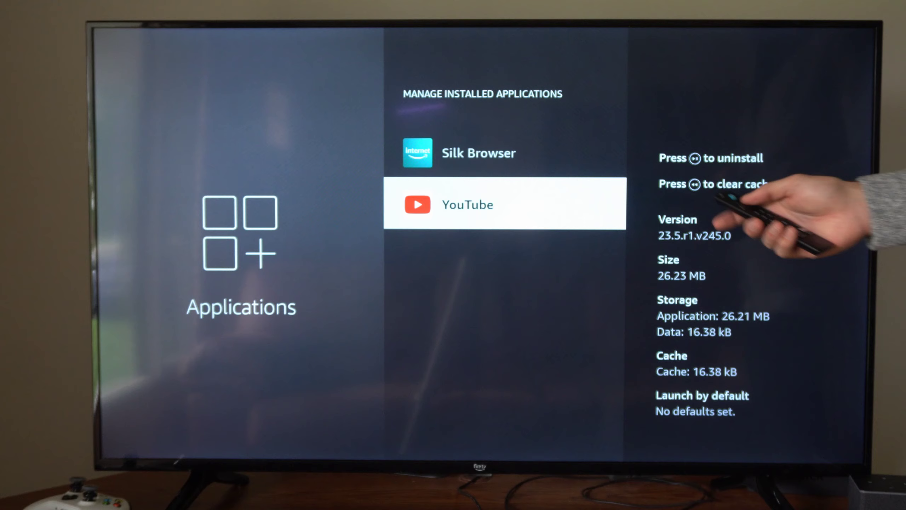
key(Return)
Review YouTube's uninstall and clear-data options, then return to the home screen
key(Down)
key(Down)
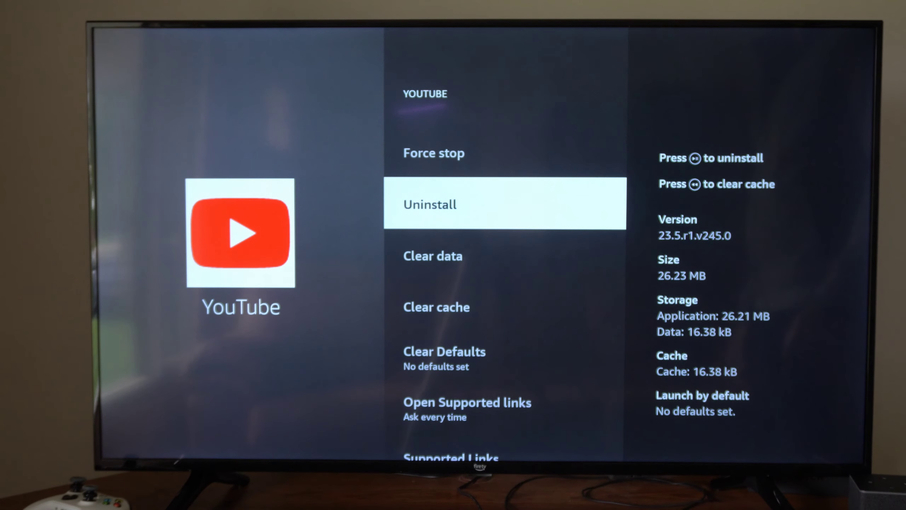
key(Down)
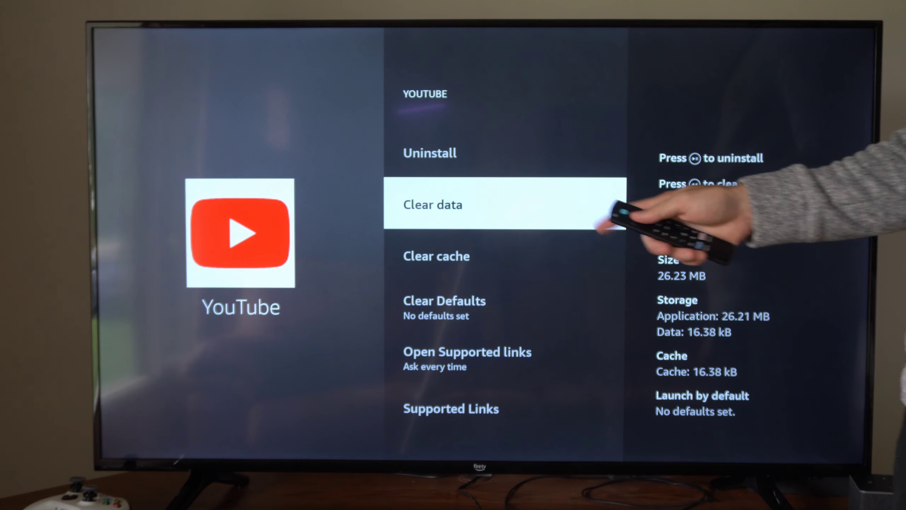
key(Up)
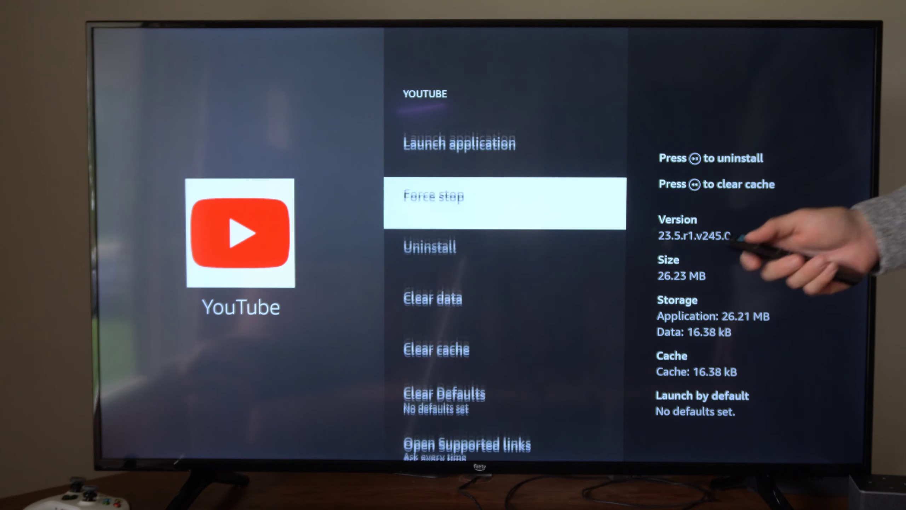
key(Down)
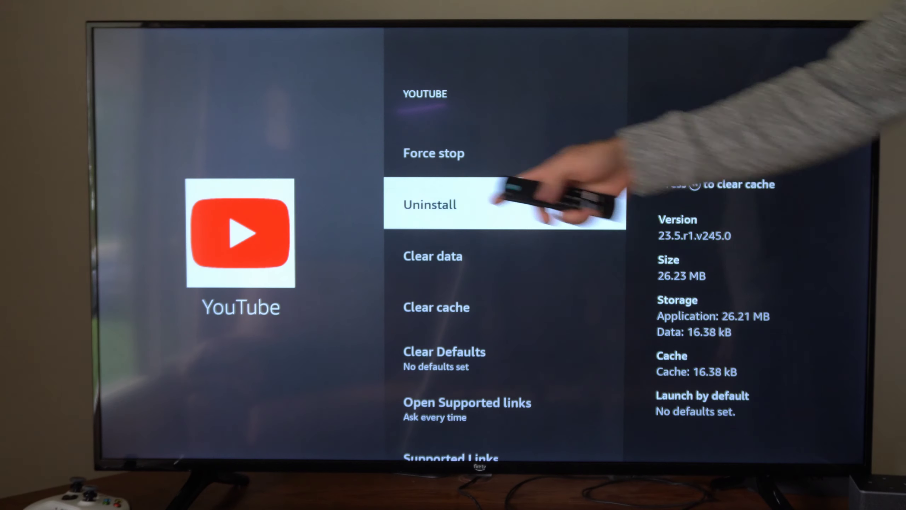
key(Escape)
key(Home)
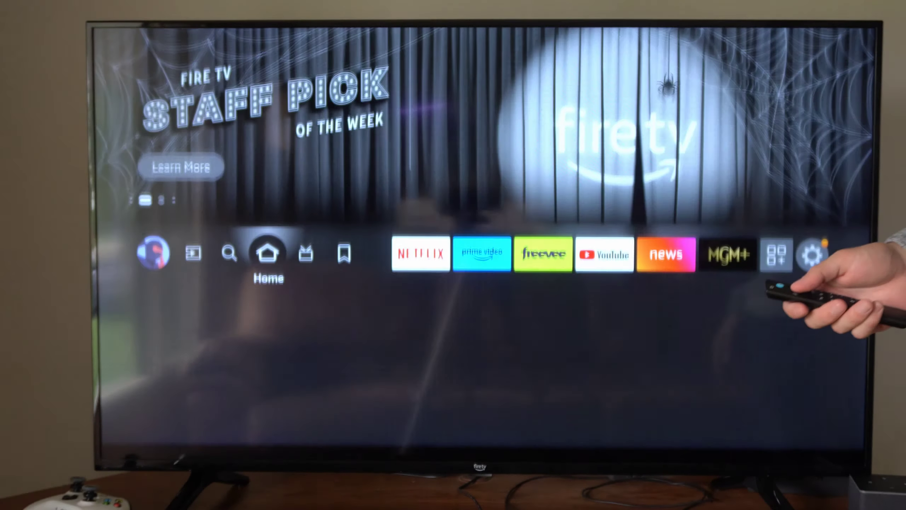
From Find, enter the Appstore and open its App Library section
key(Left)
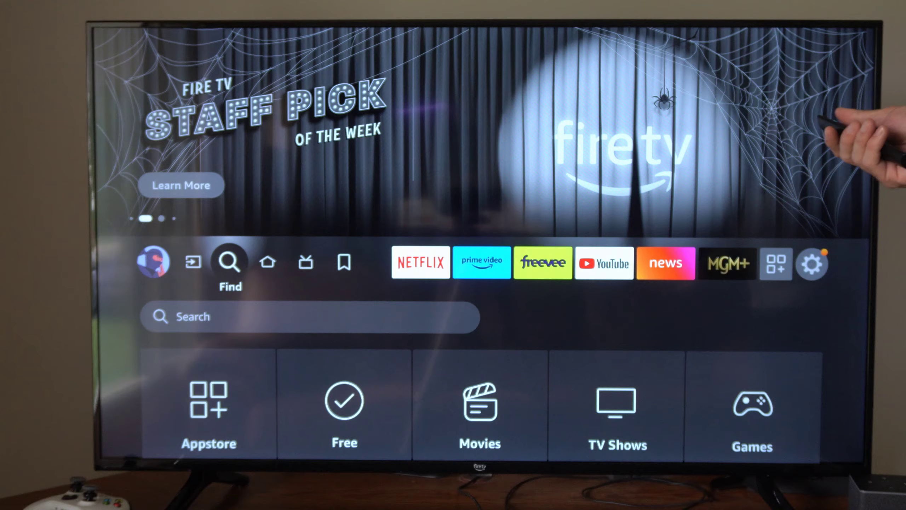
key(Down)
key(Down)
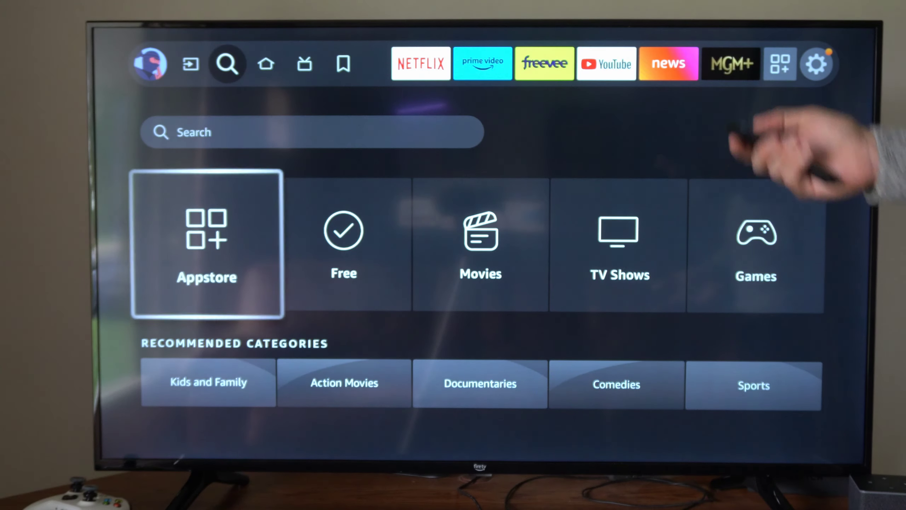
key(Return)
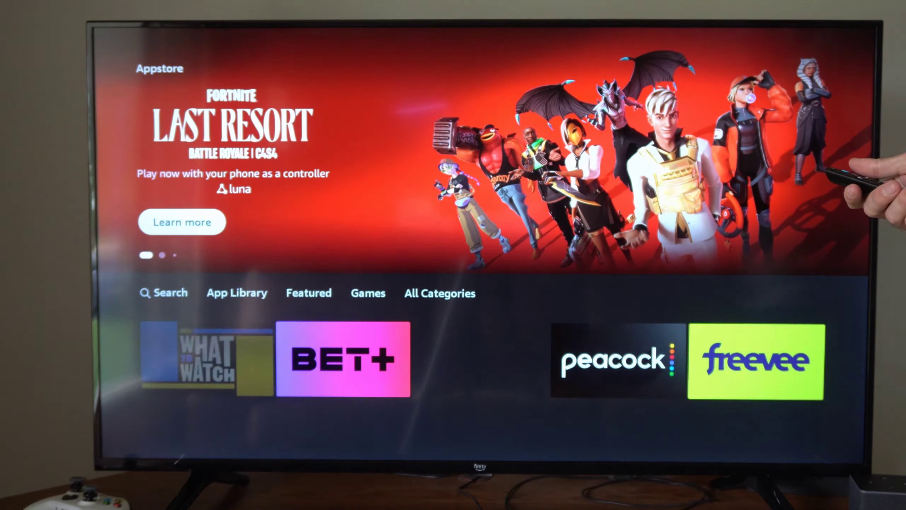
key(Down)
key(Down)
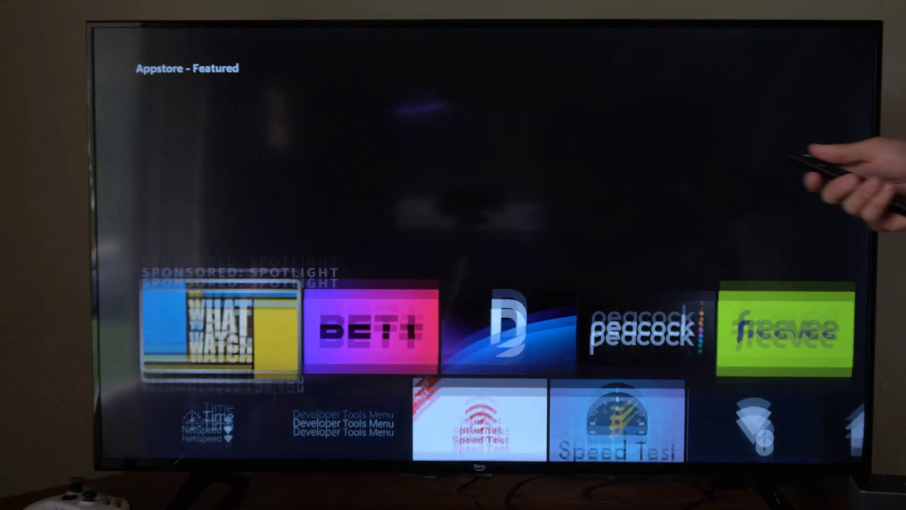
key(Left)
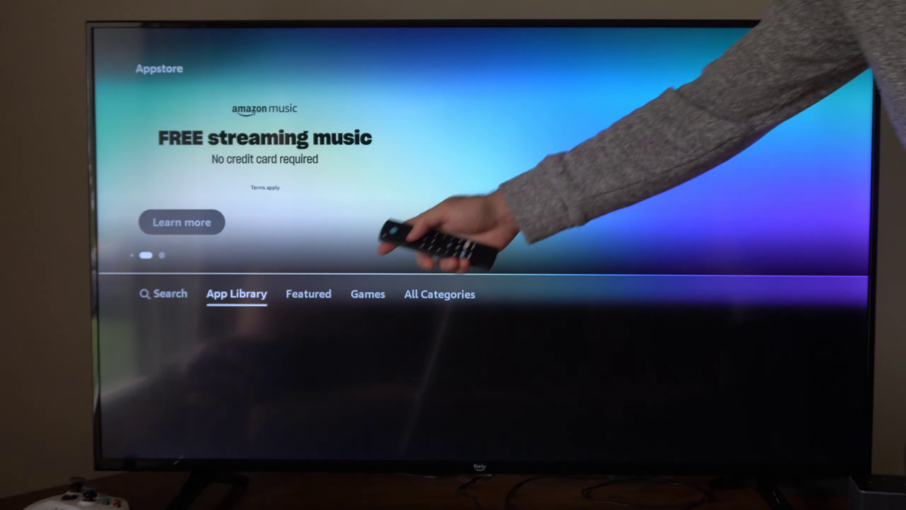
key(Return)
Apply the 'Not installed' filter to the App Library grid
key(Right)
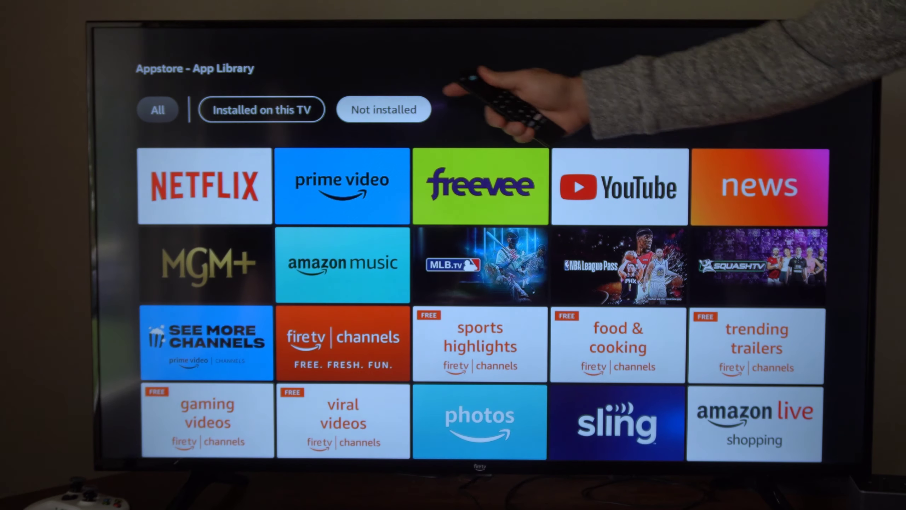
key(Return)
key(Down)
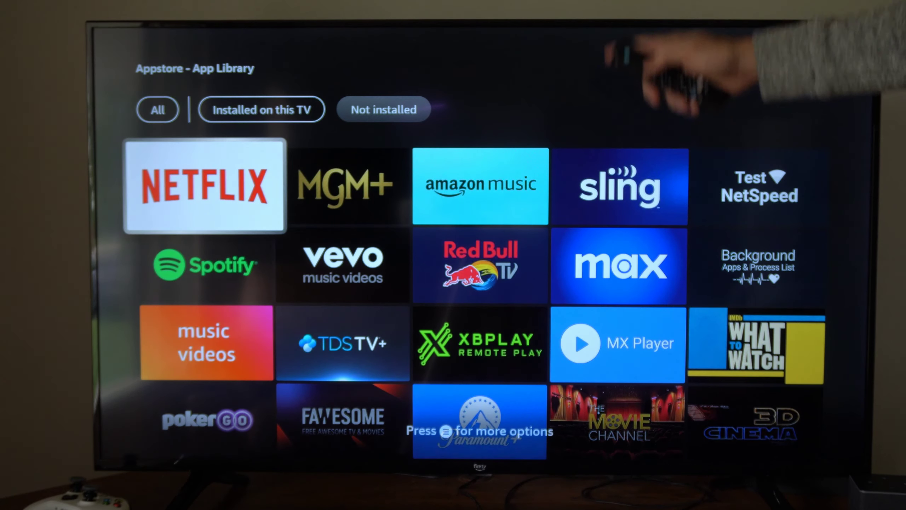
key(Down)
key(Down)
key(Down)
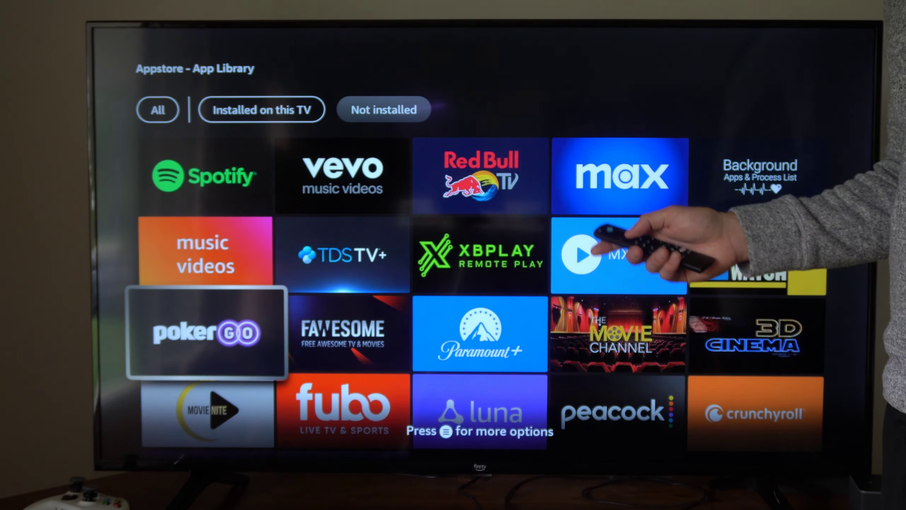
key(Down)
Move through the not-installed apps grid to the Downloader tile
key(Down)
key(Down)
key(Down)
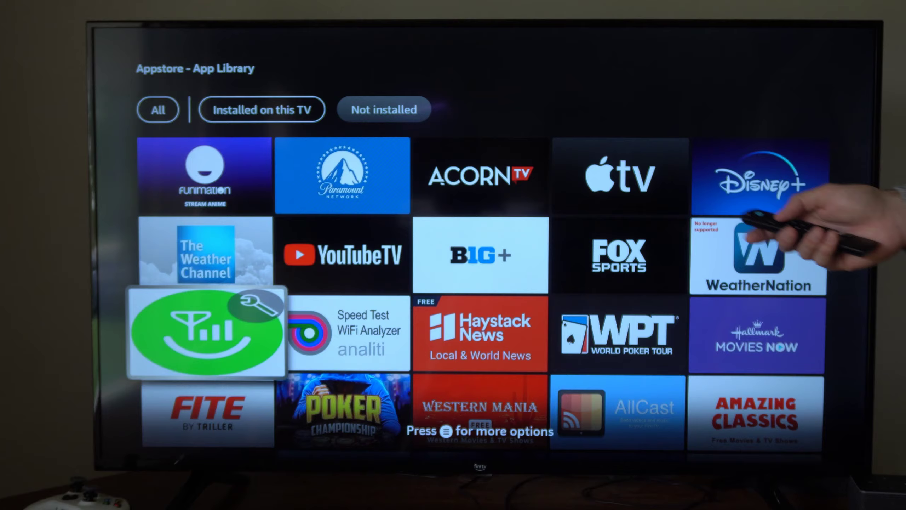
key(Down)
key(Down)
key(Down)
key(Down)
key(Down)
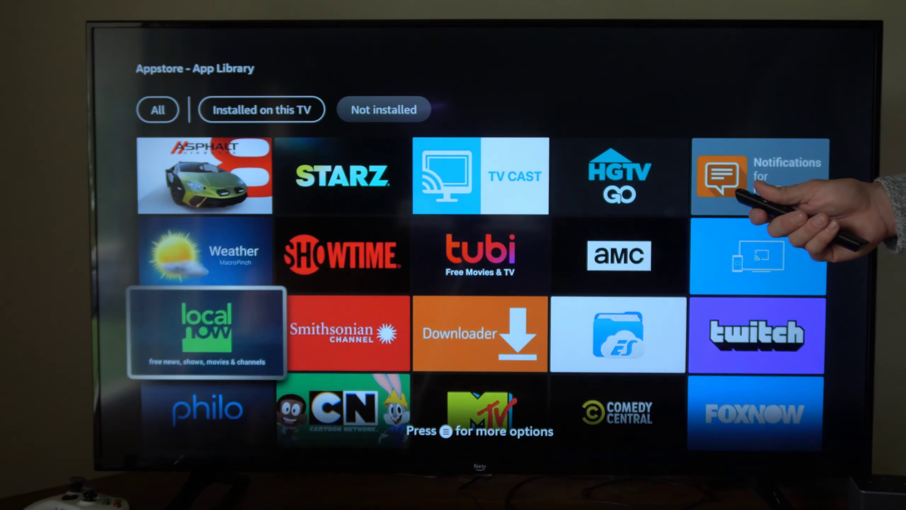
key(Down)
key(Down)
key(Up)
key(Right)
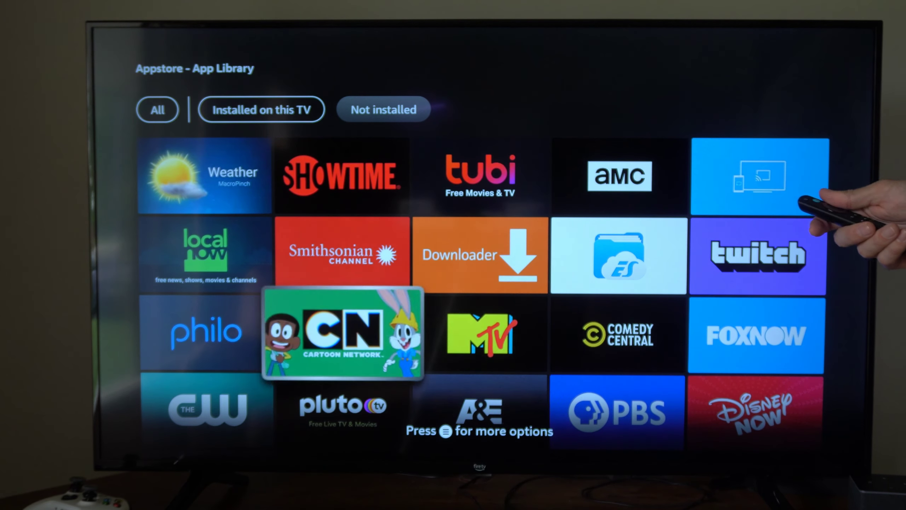
key(Right)
key(Up)
Start downloading Downloader from its Appstore detail page
key(Return)
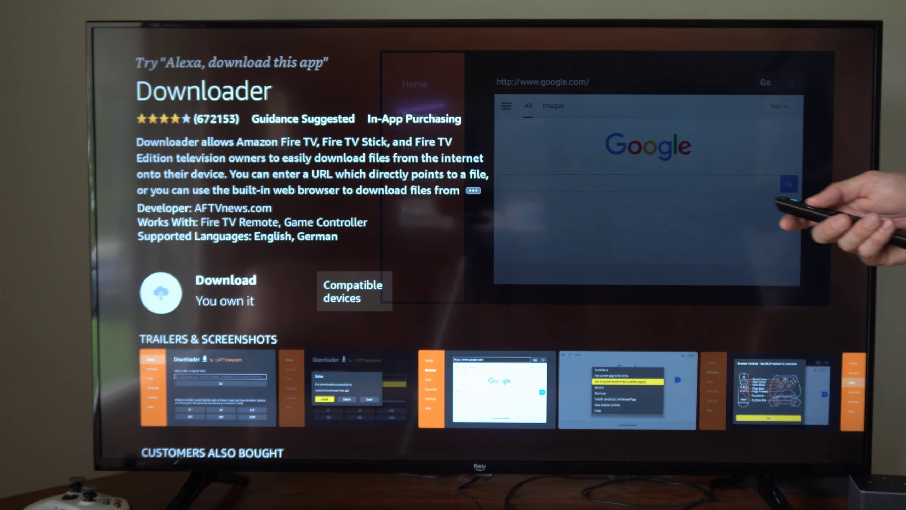
key(Return)
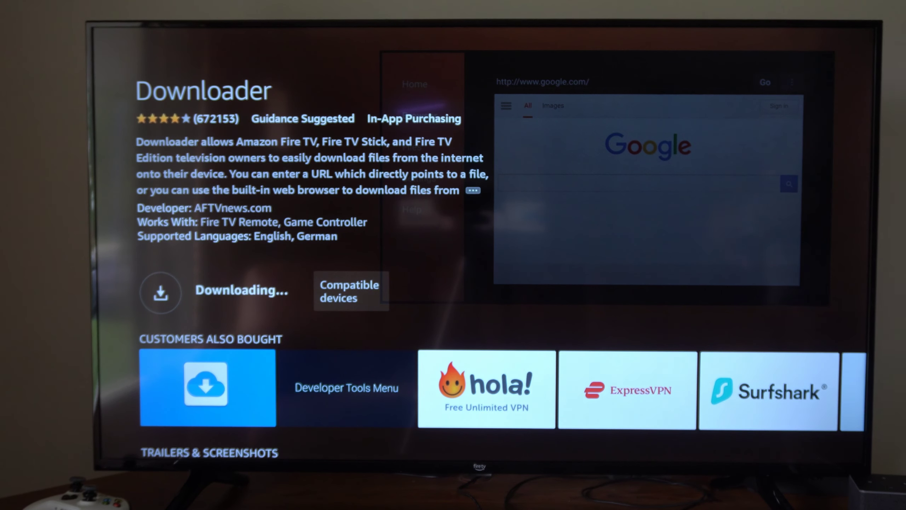